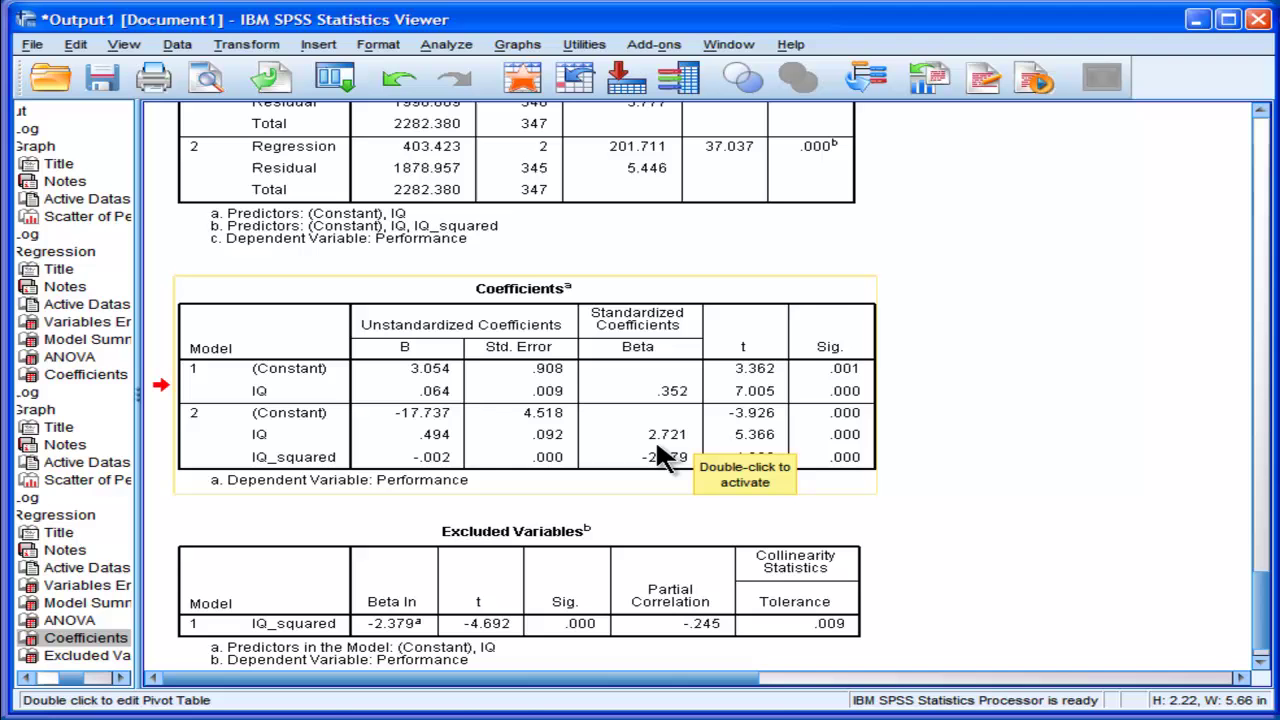
Run a bivariate Pearson correlation of IQ with IQ_squared (r = .995, N = 348).
scroll(1070, 575, down, 2)
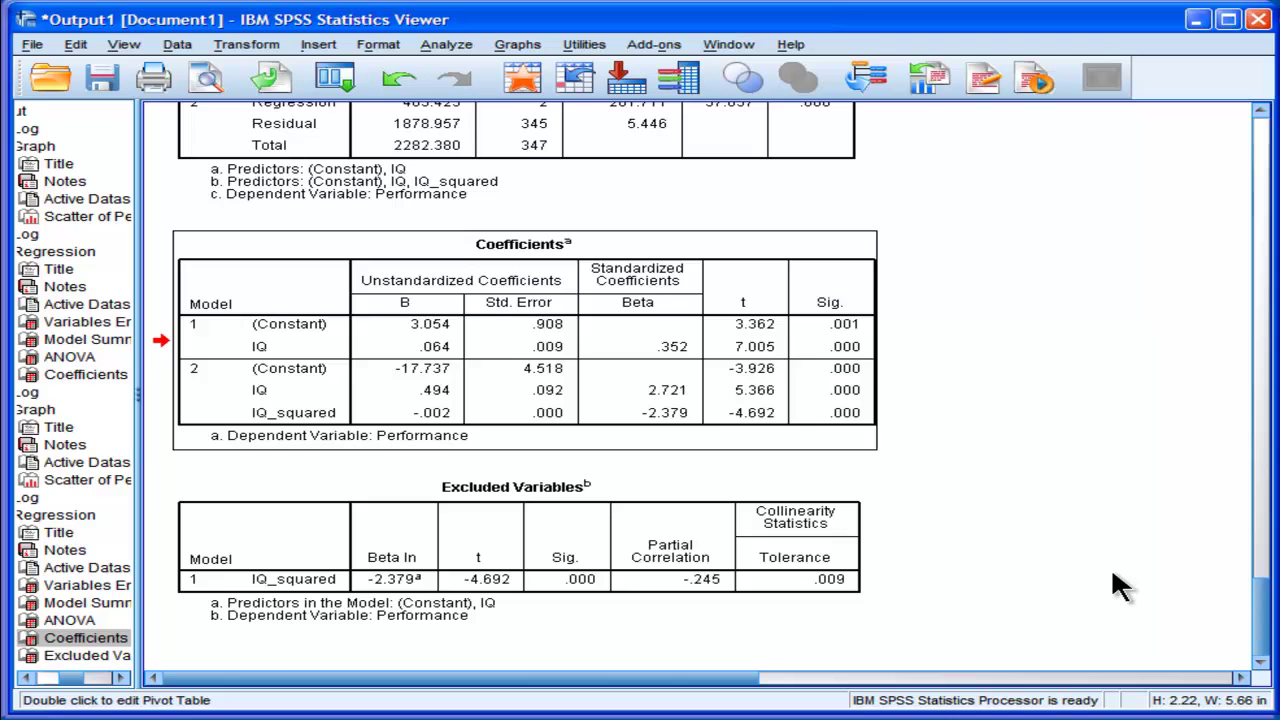
scroll(1111, 566, up, 3)
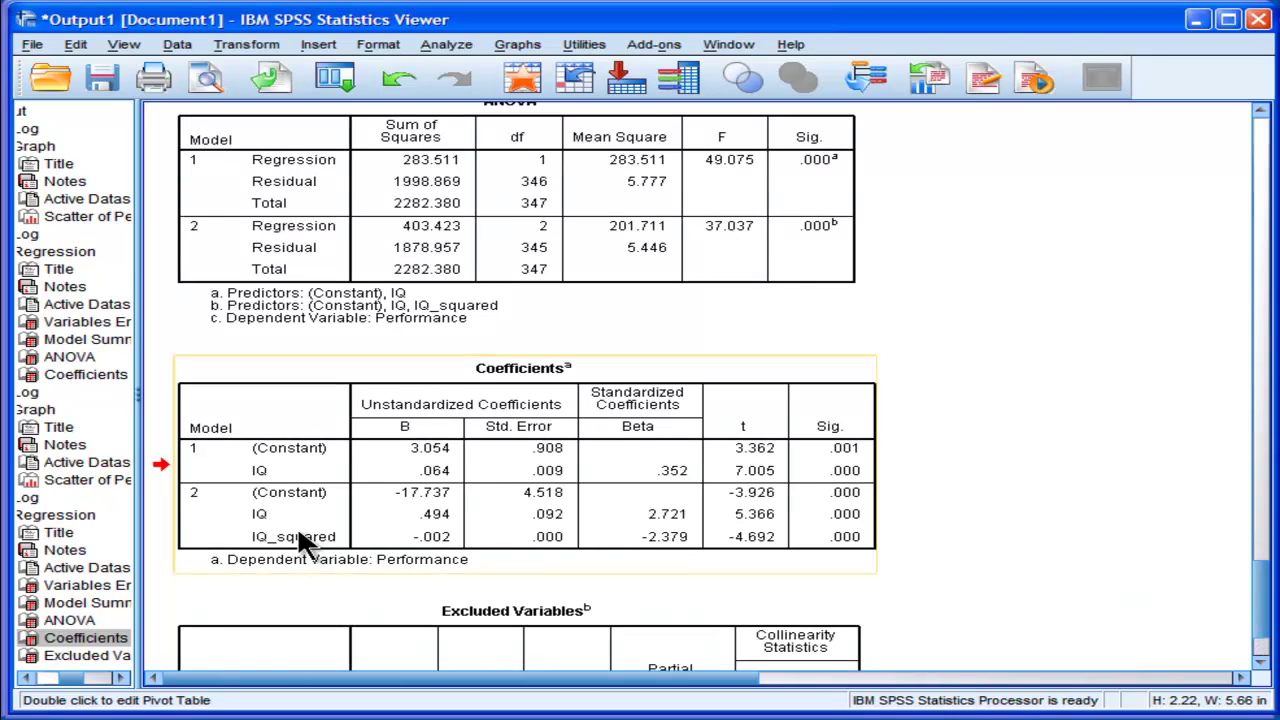
scroll(292, 513, down, 1)
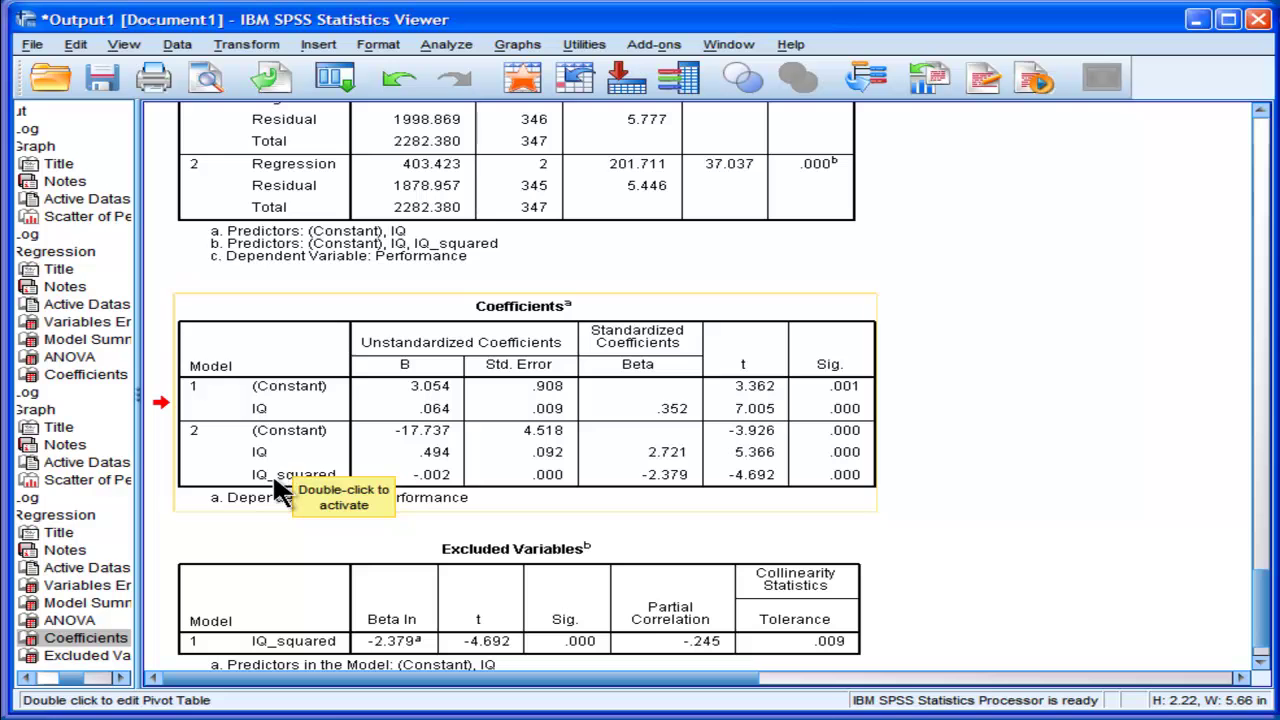
click(440, 45)
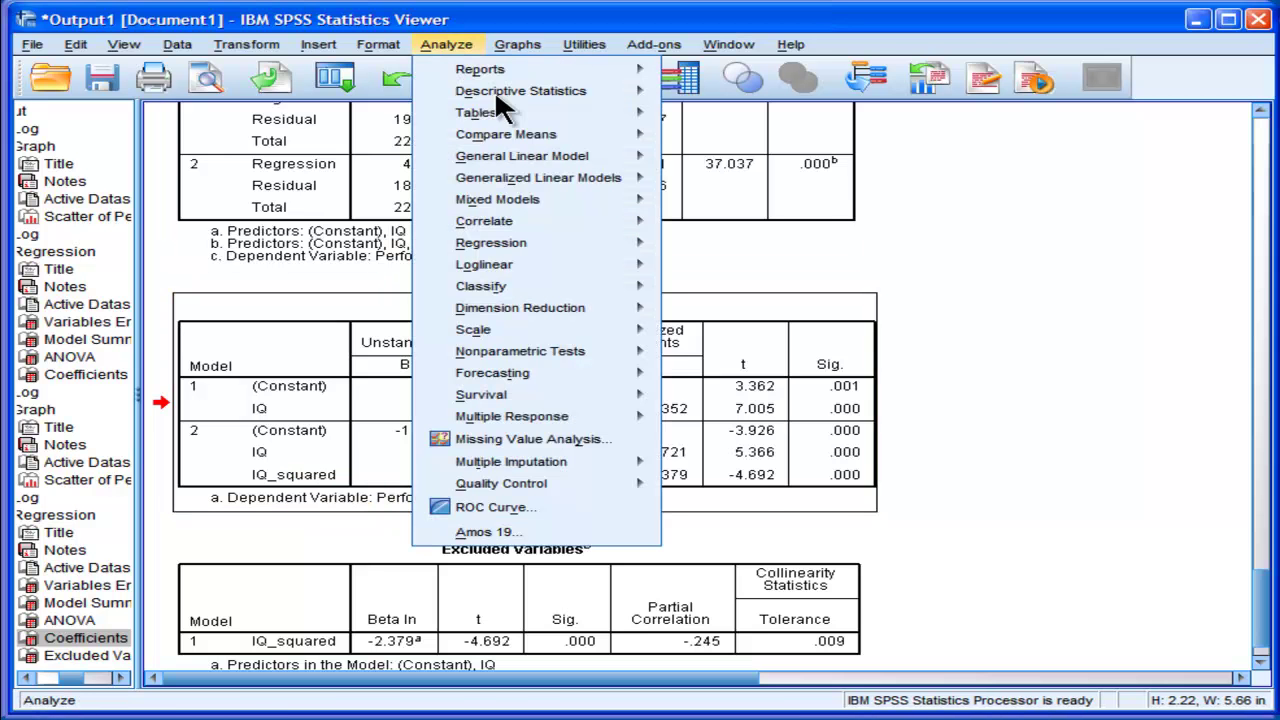
mouse_move(571, 222)
click(705, 225)
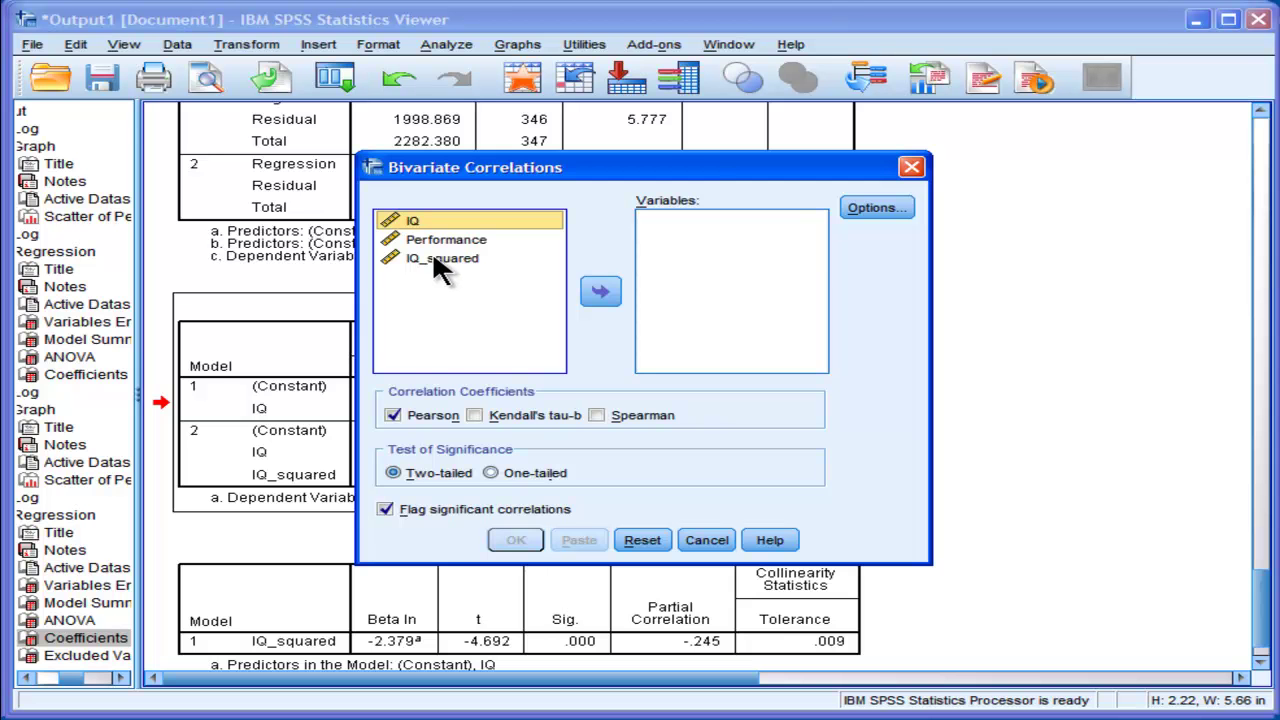
ctrl+click(440, 258)
click(600, 291)
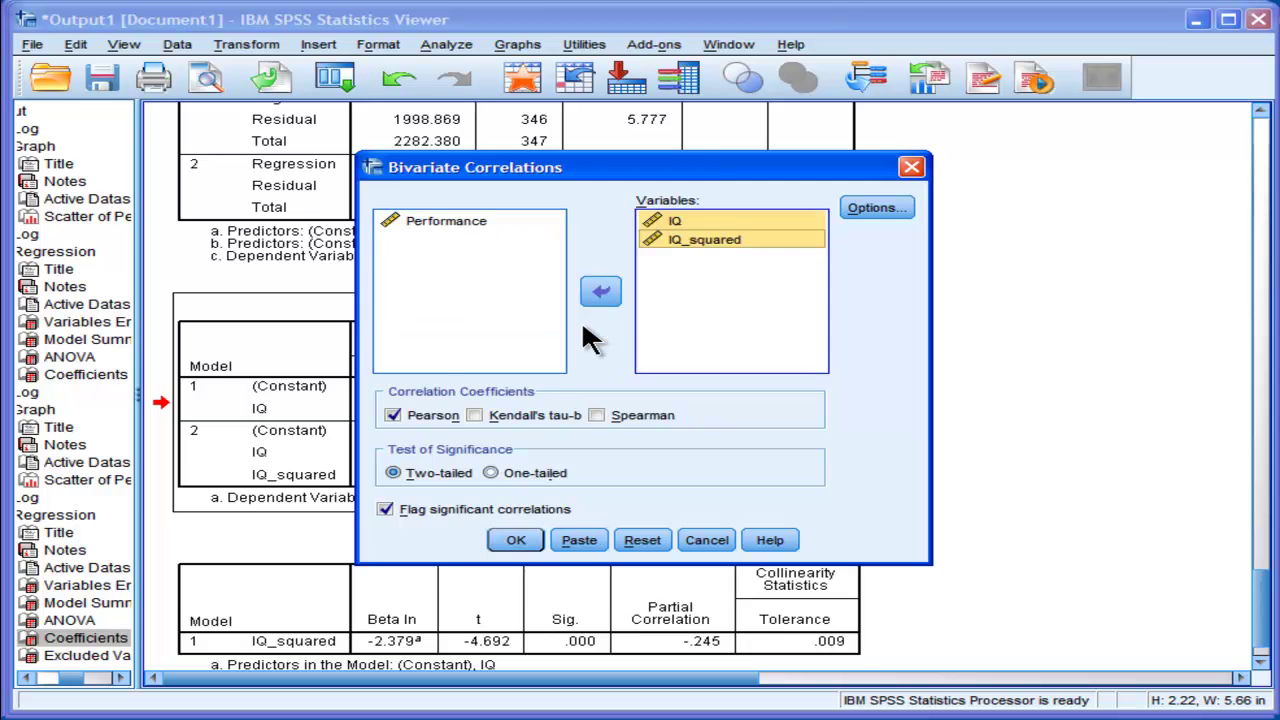
click(522, 540)
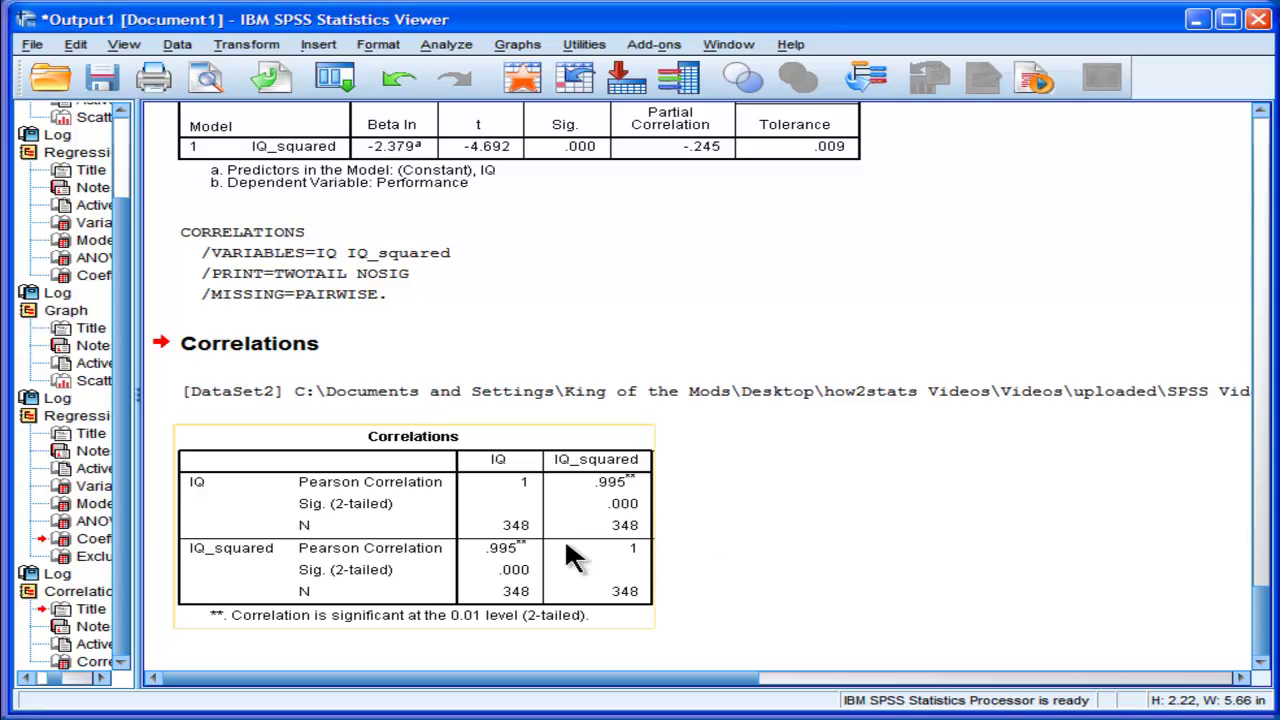
scroll(563, 548, up, 3)
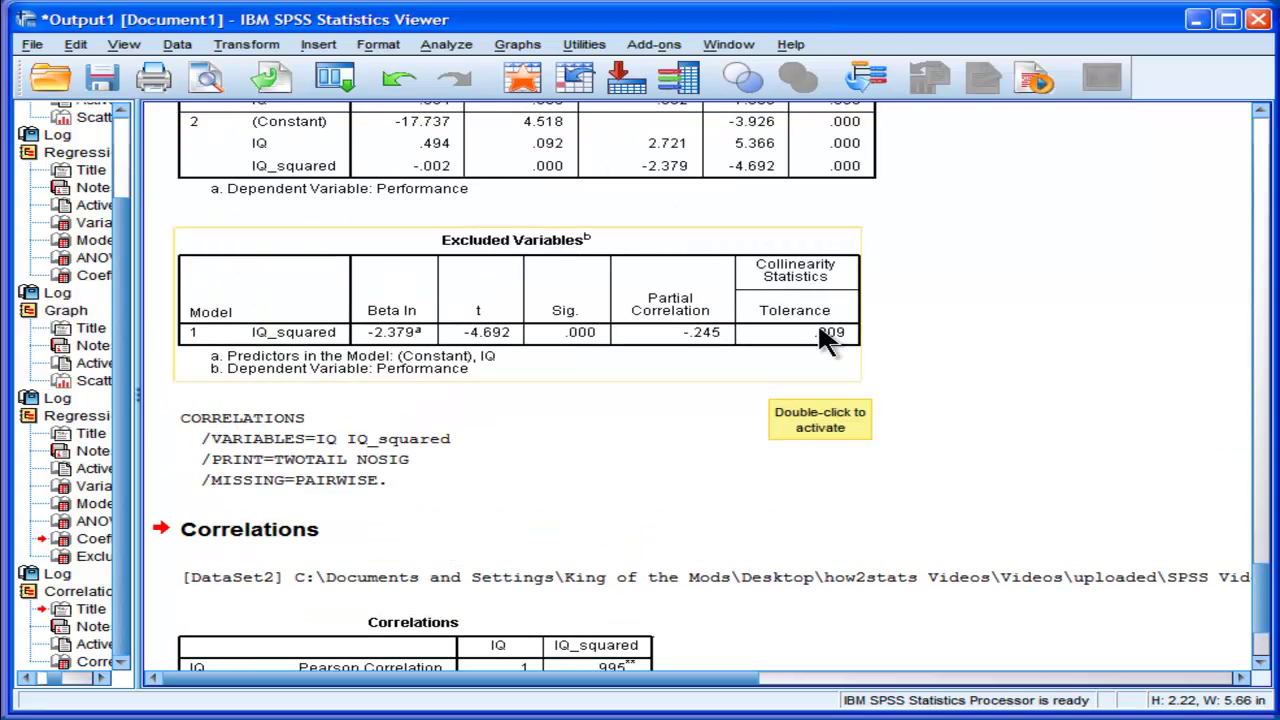
scroll(966, 350, up, 1)
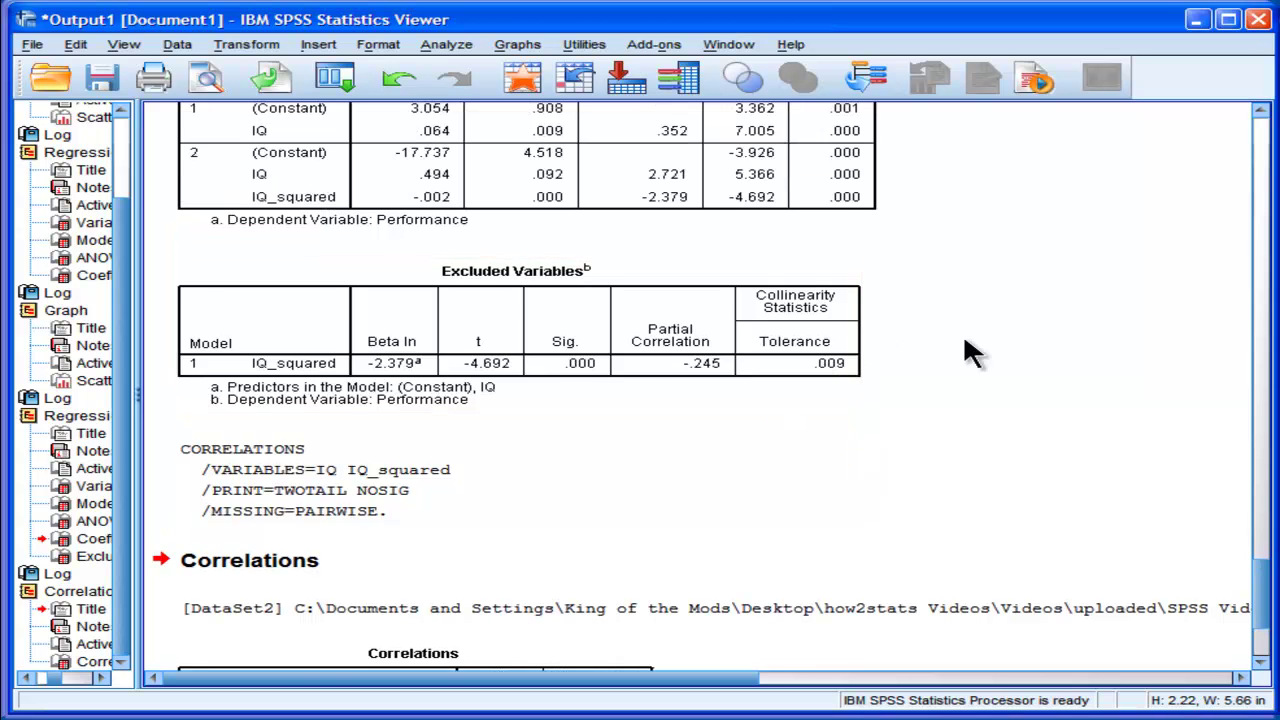
scroll(964, 340, up, 3)
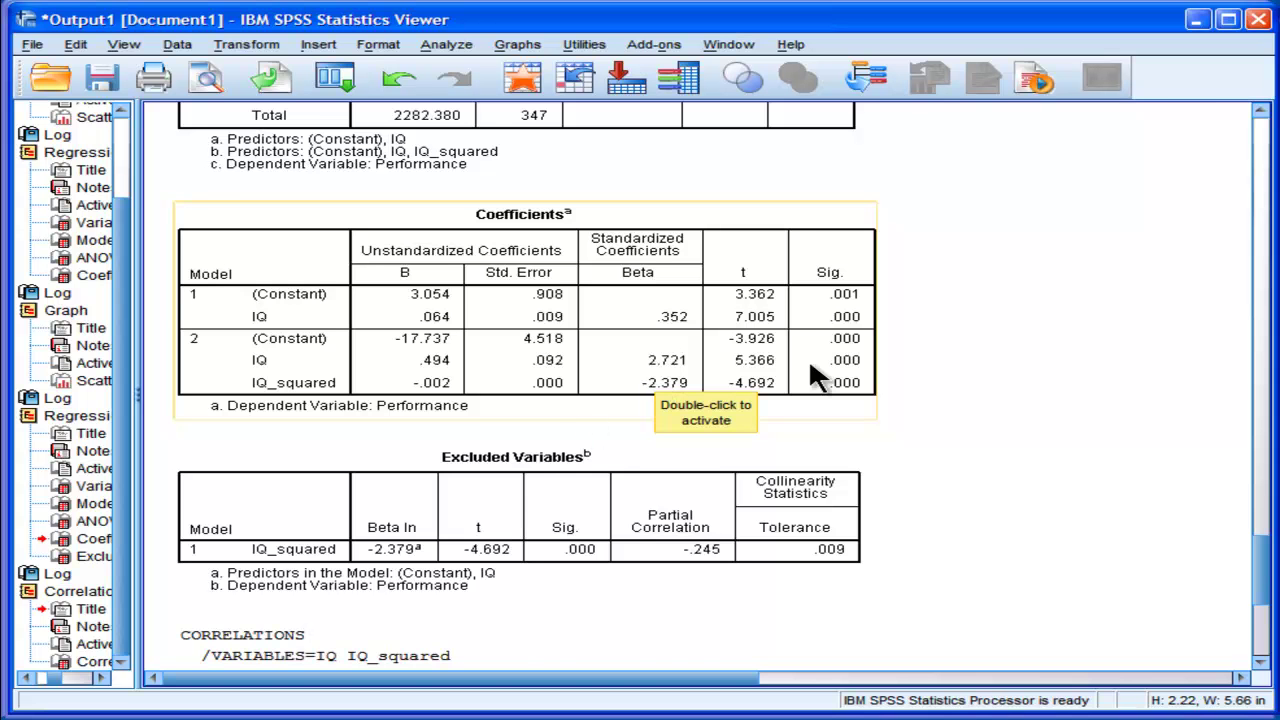
drag(1262, 580, 1262, 509)
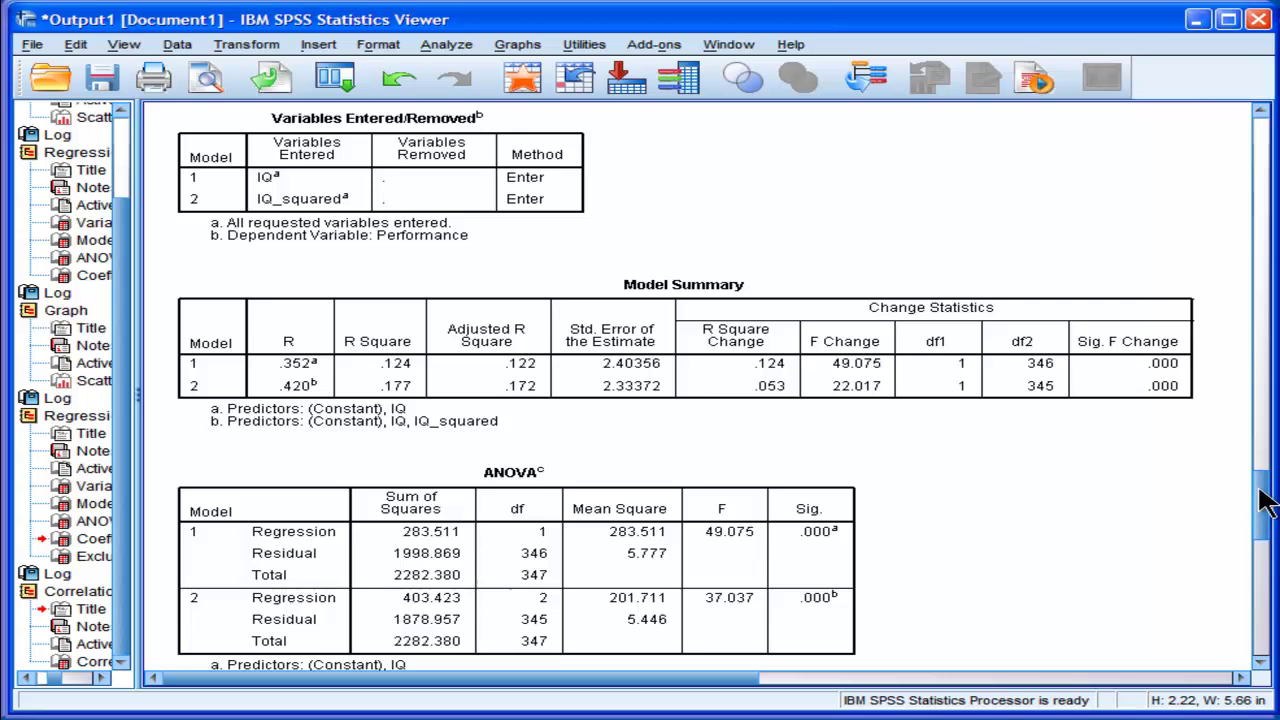
drag(1262, 503, 1252, 585)
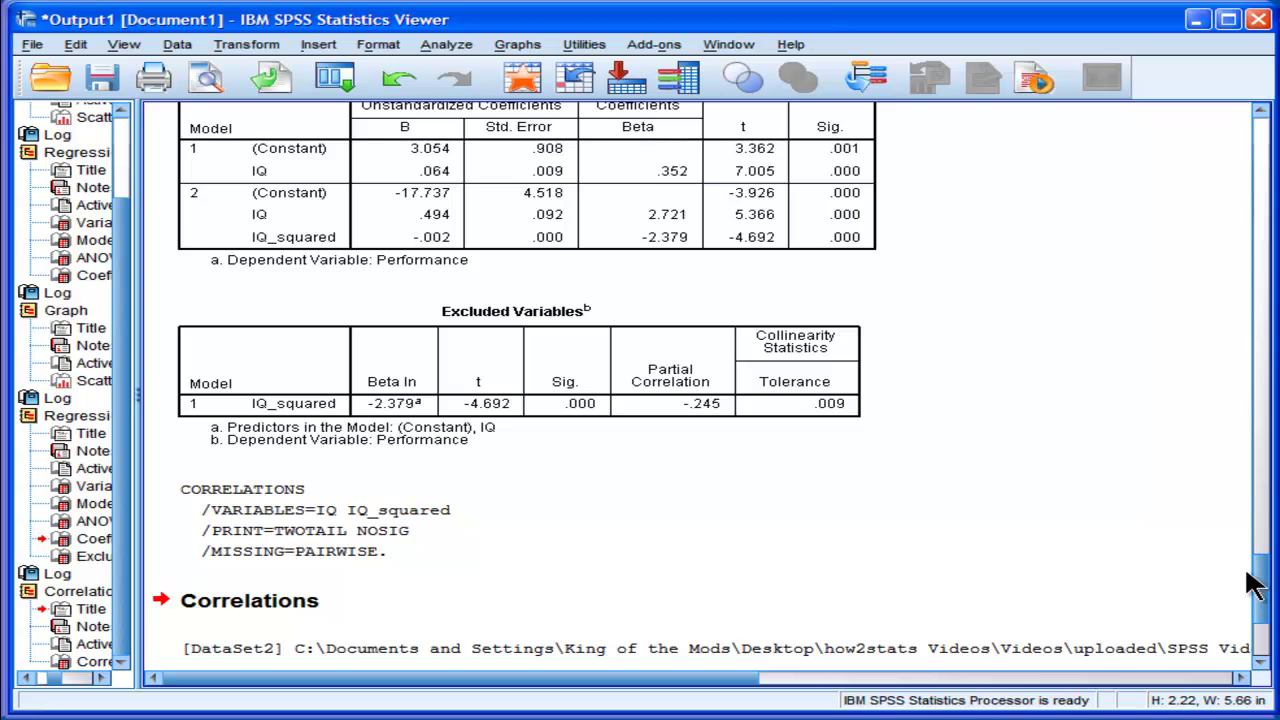
drag(1252, 585, 1245, 620)
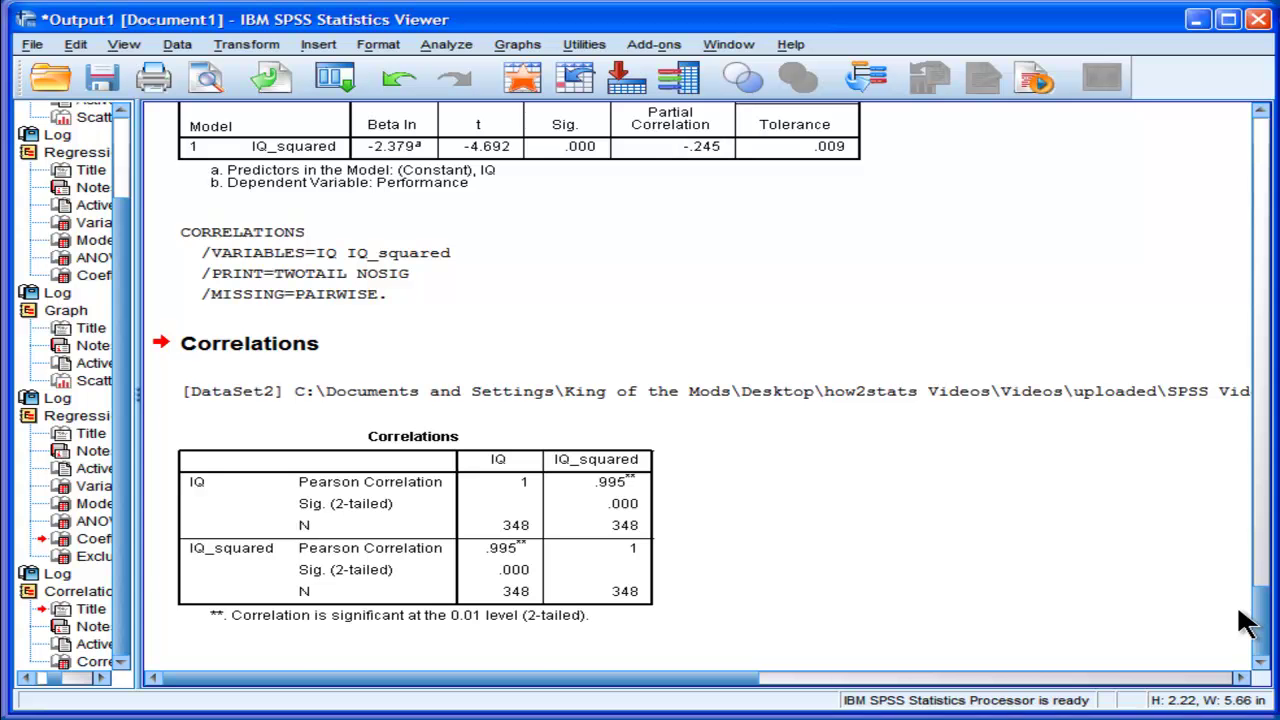
drag(1260, 634, 1238, 572)
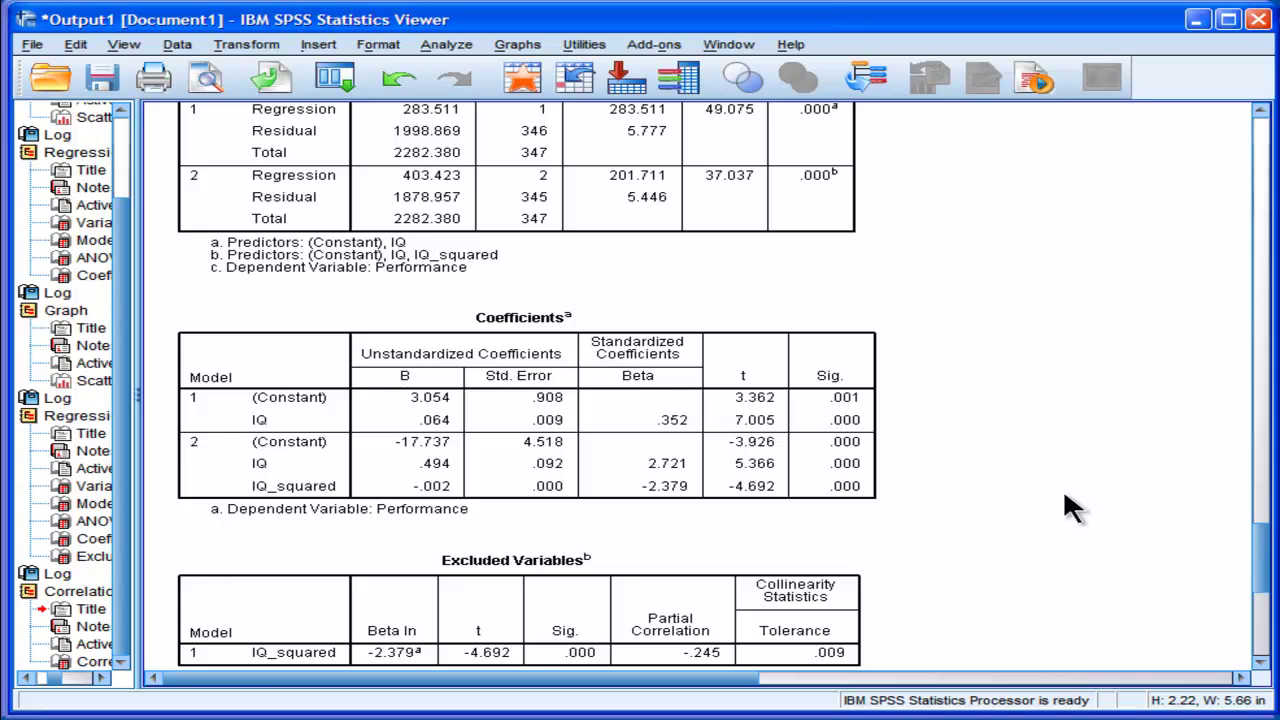
click(652, 130)
Open the Curve Estimation dialog from the Analyze > Regression menu.
click(446, 50)
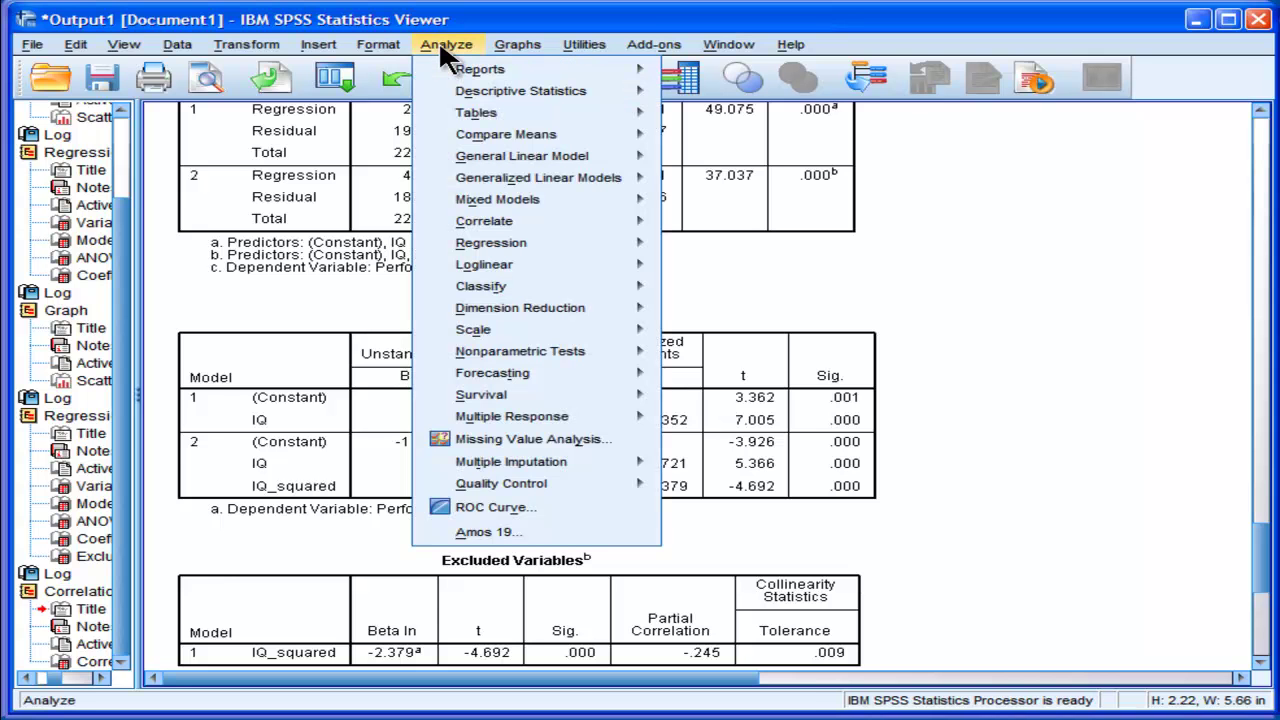
mouse_move(572, 218)
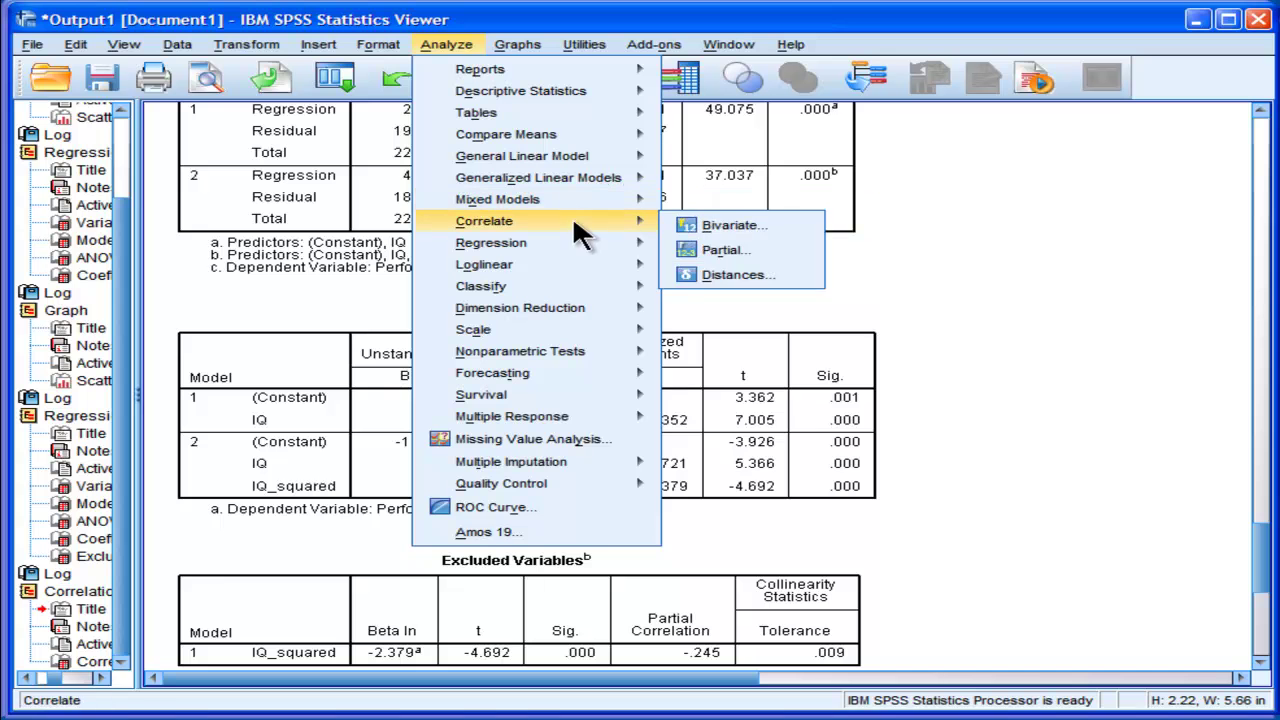
mouse_move(573, 240)
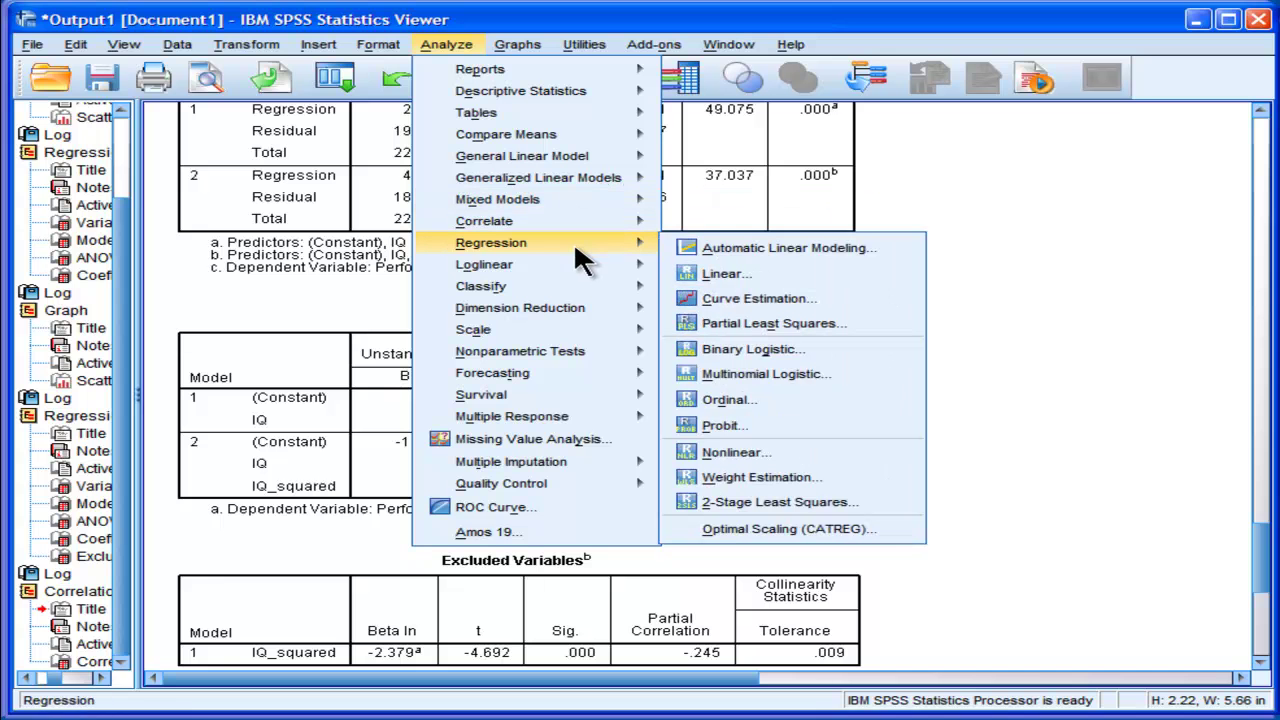
click(728, 297)
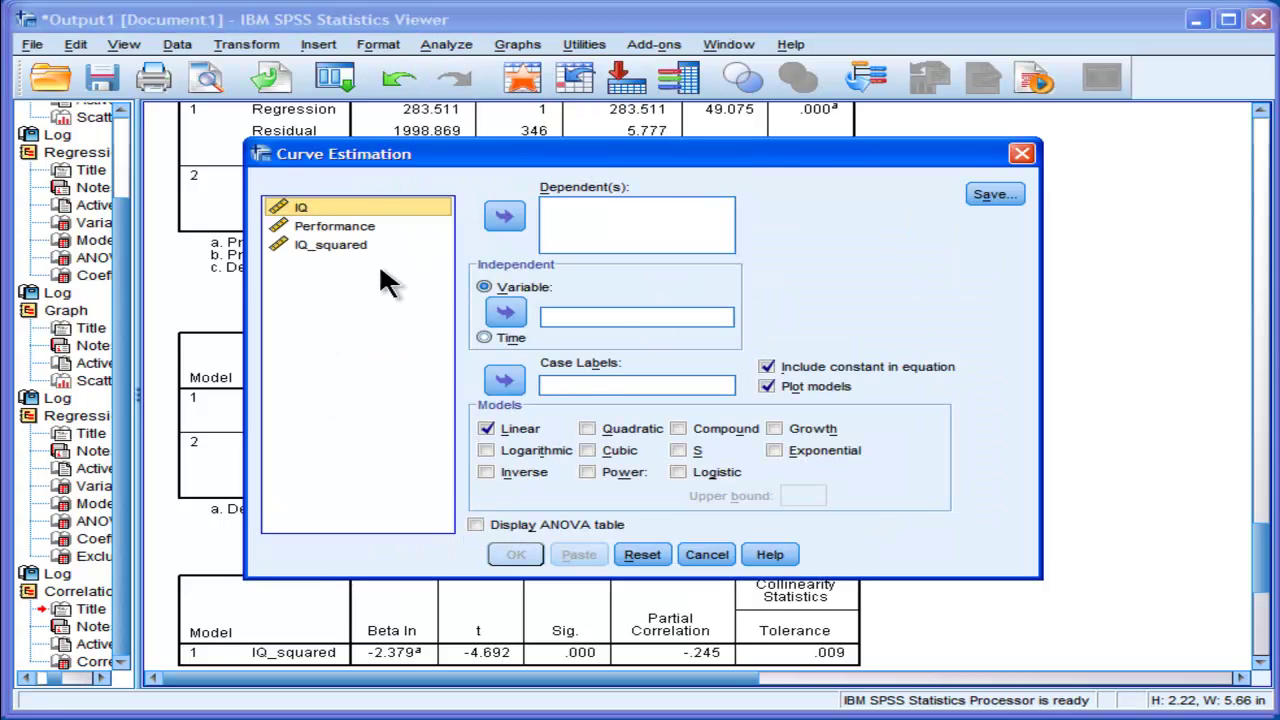
Run Curve Estimation with Performance as dependent, IQ as independent, and Linear plus Quadratic models.
click(345, 226)
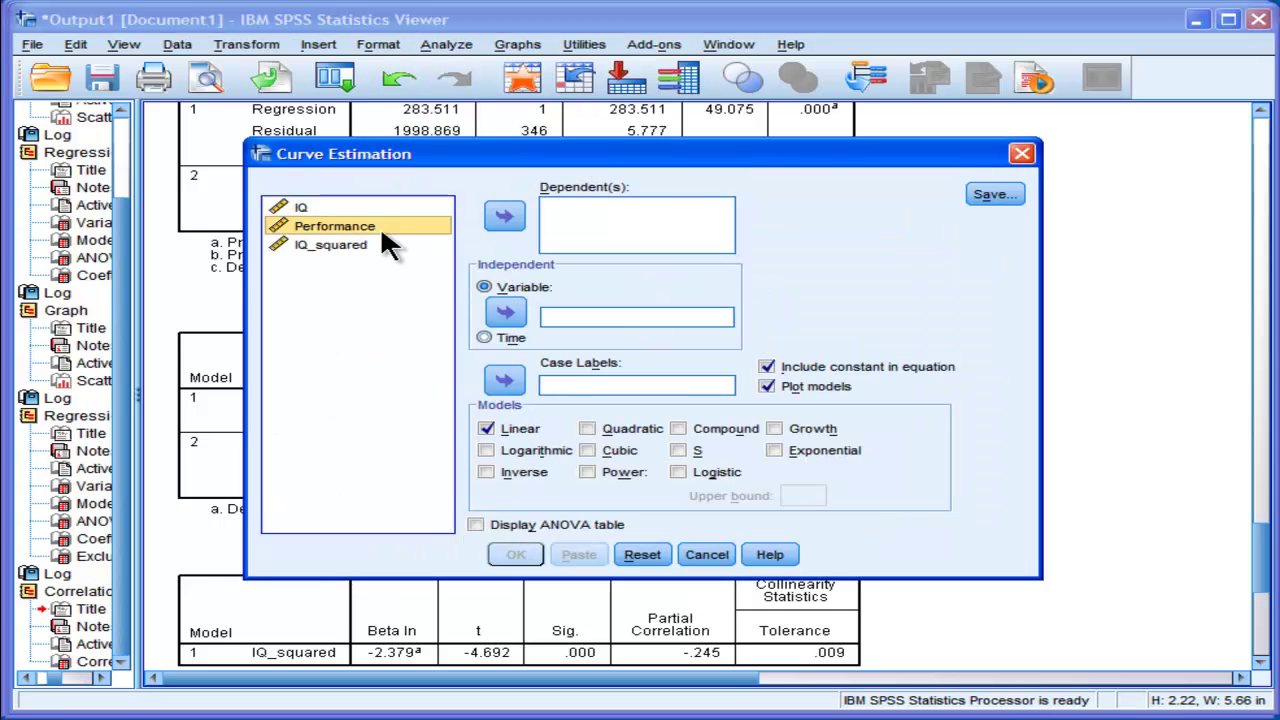
click(510, 218)
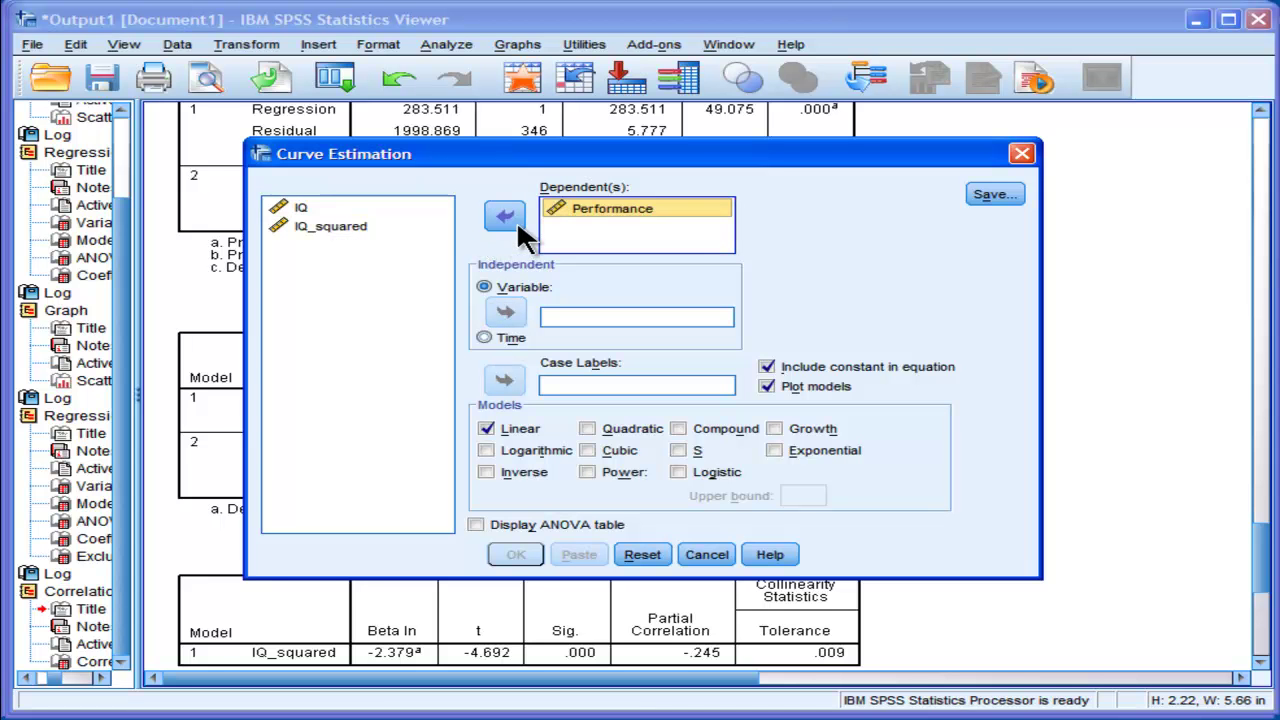
click(298, 207)
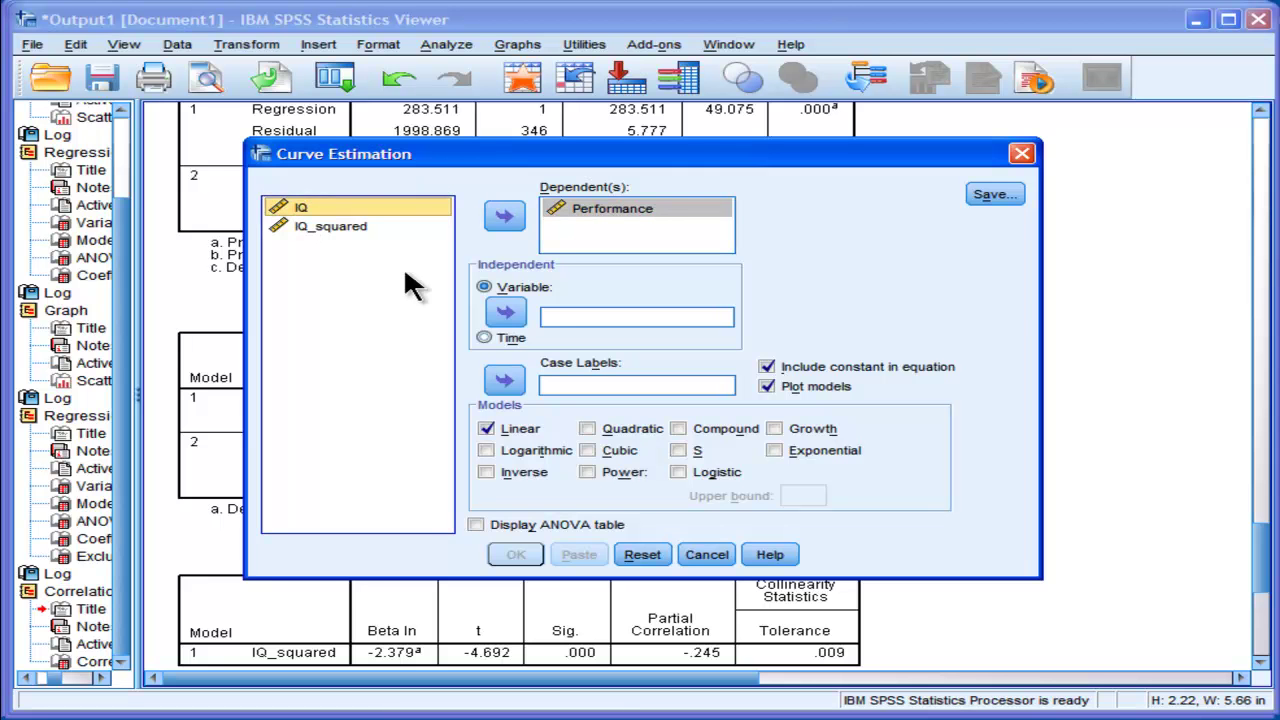
click(506, 312)
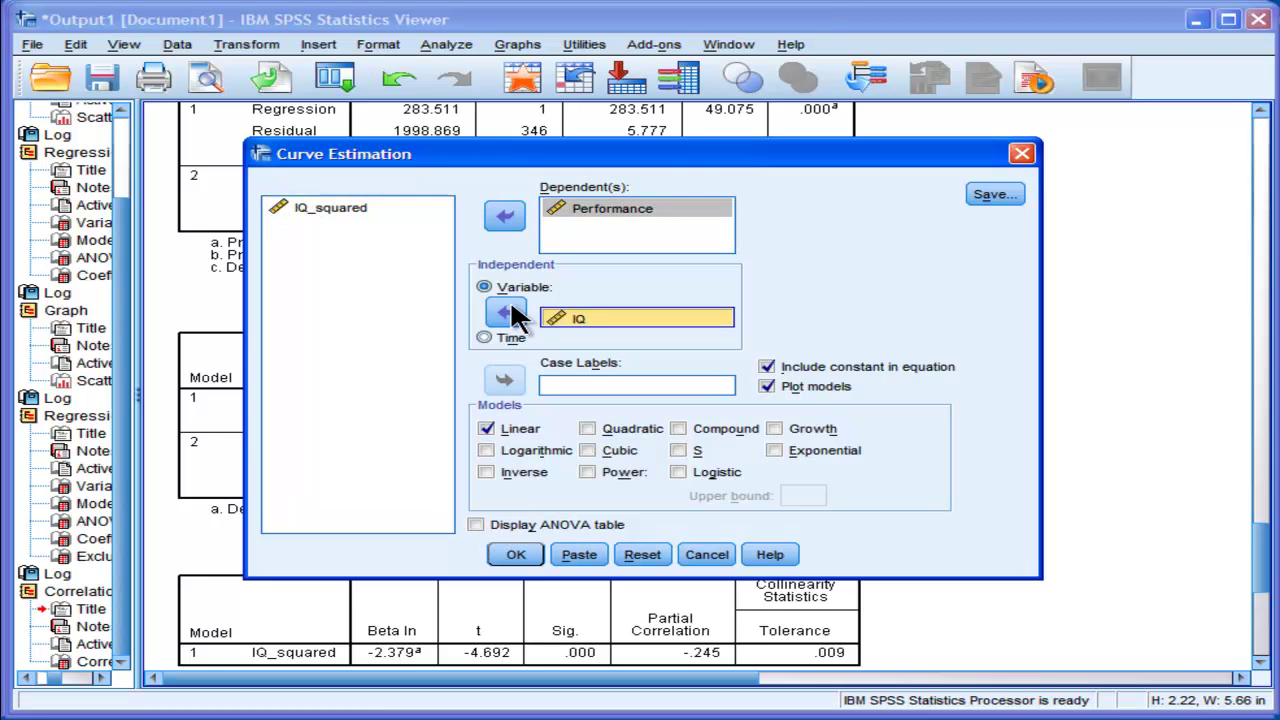
click(589, 429)
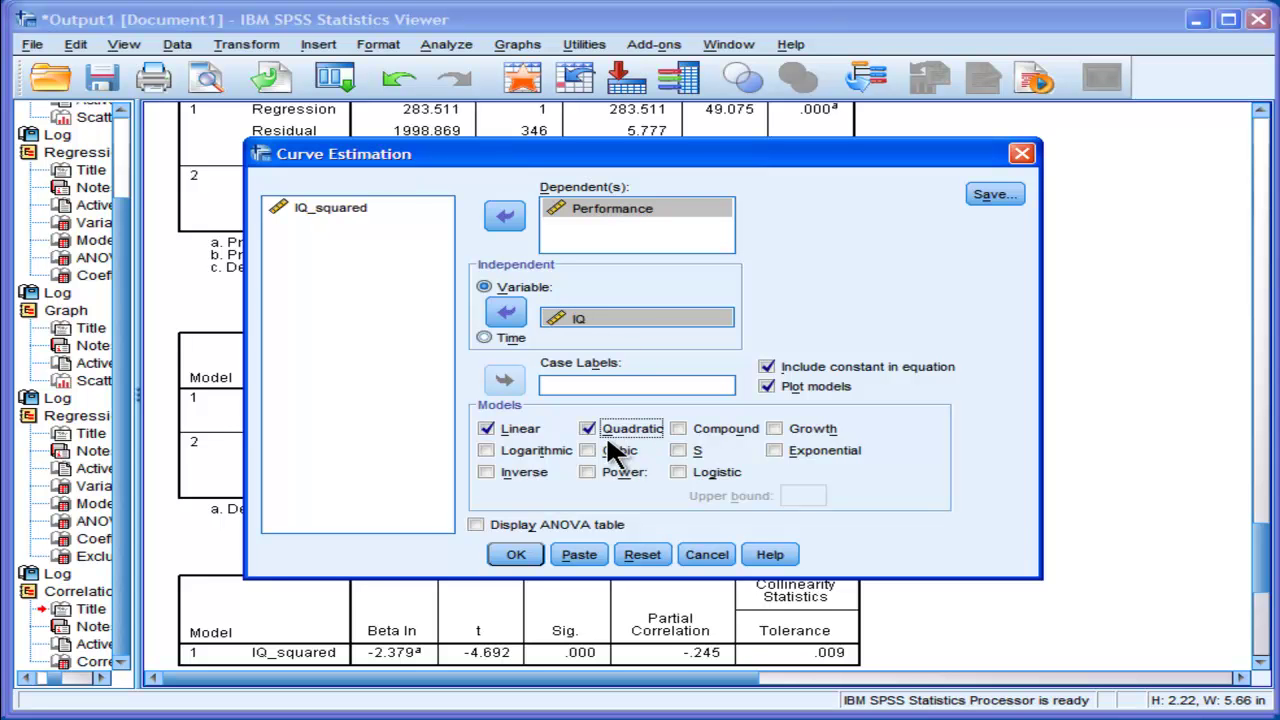
click(513, 556)
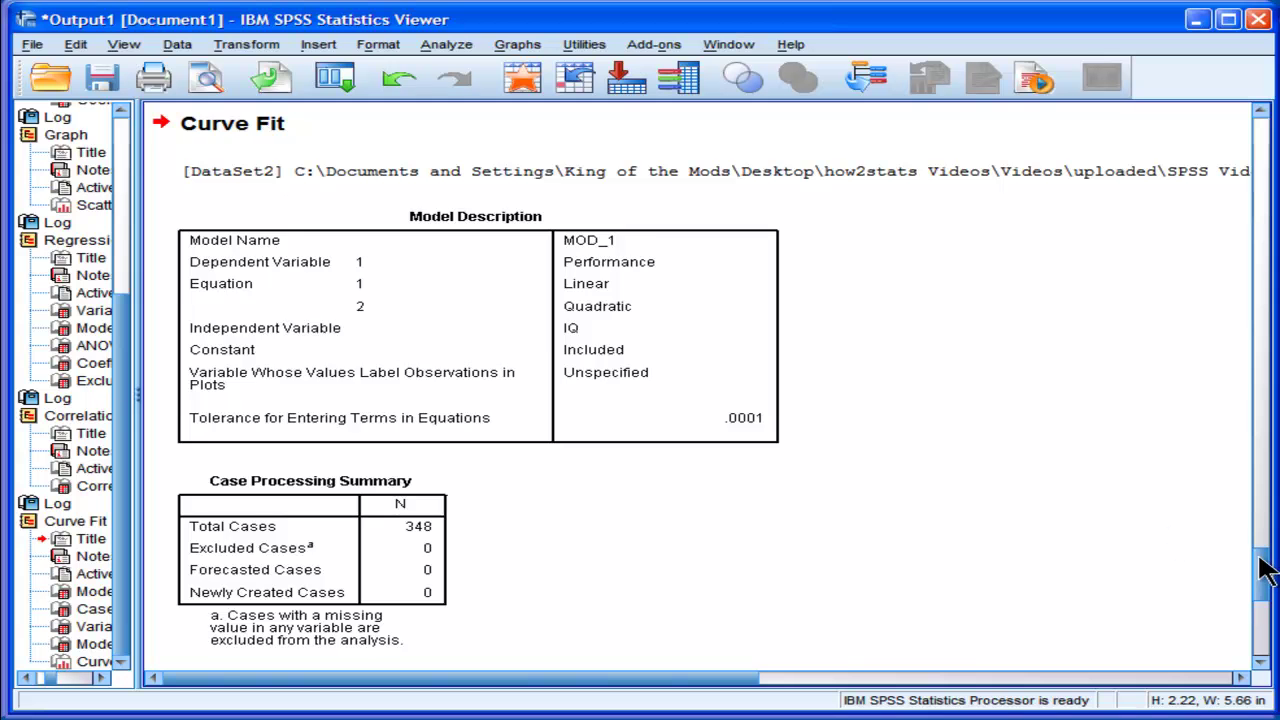
mouse_move(1261, 586)
mouse_down()
mouse_move(1265, 628)
mouse_move(1250, 580)
mouse_up()
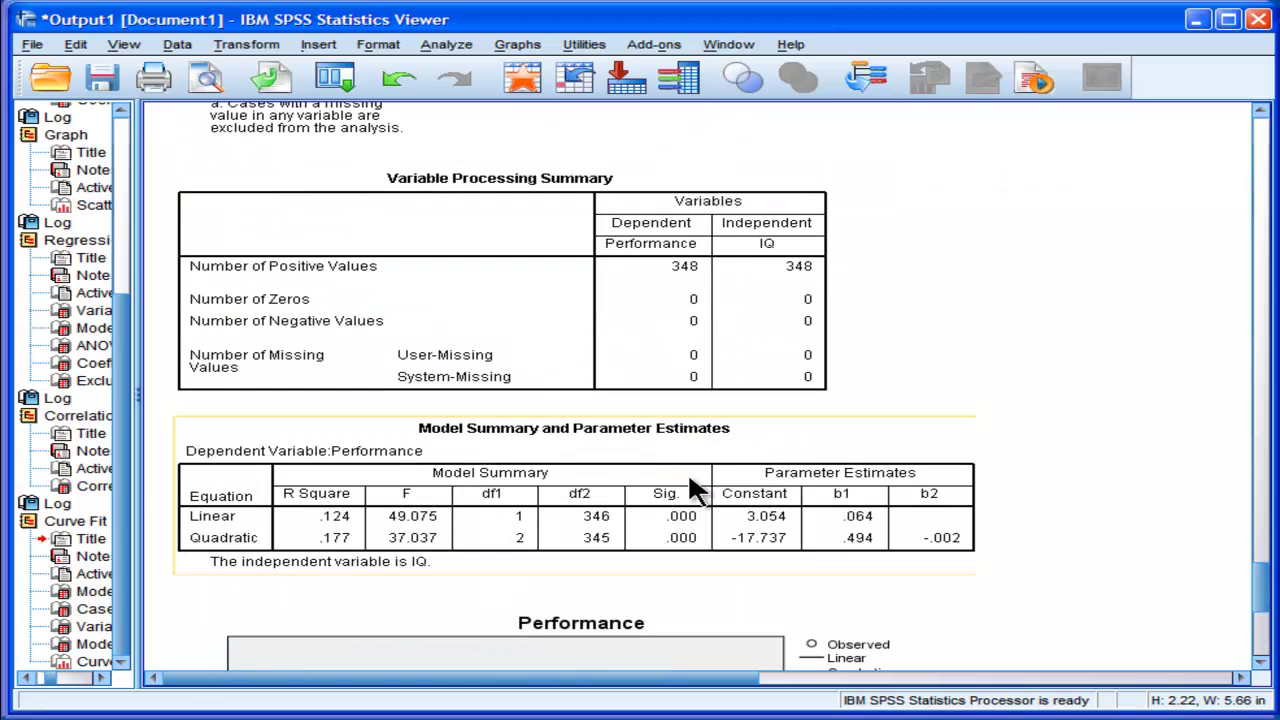
click(700, 525)
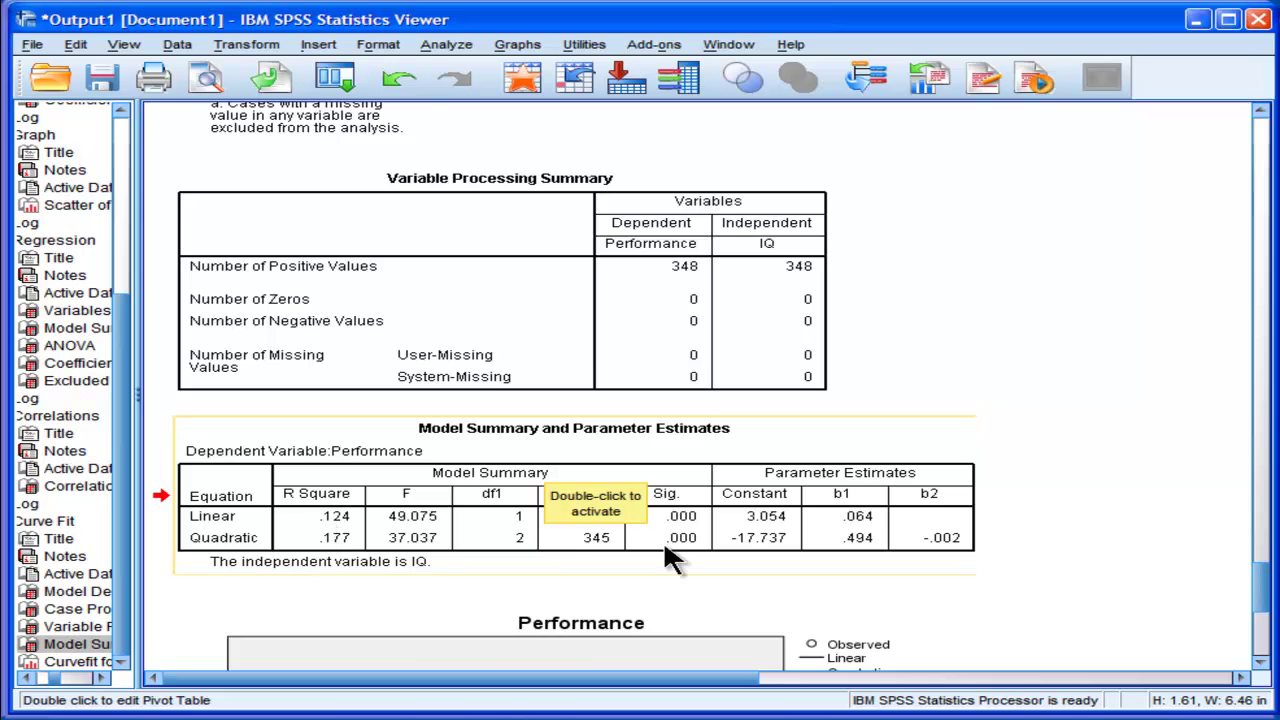
scroll(1122, 544, down, 2)
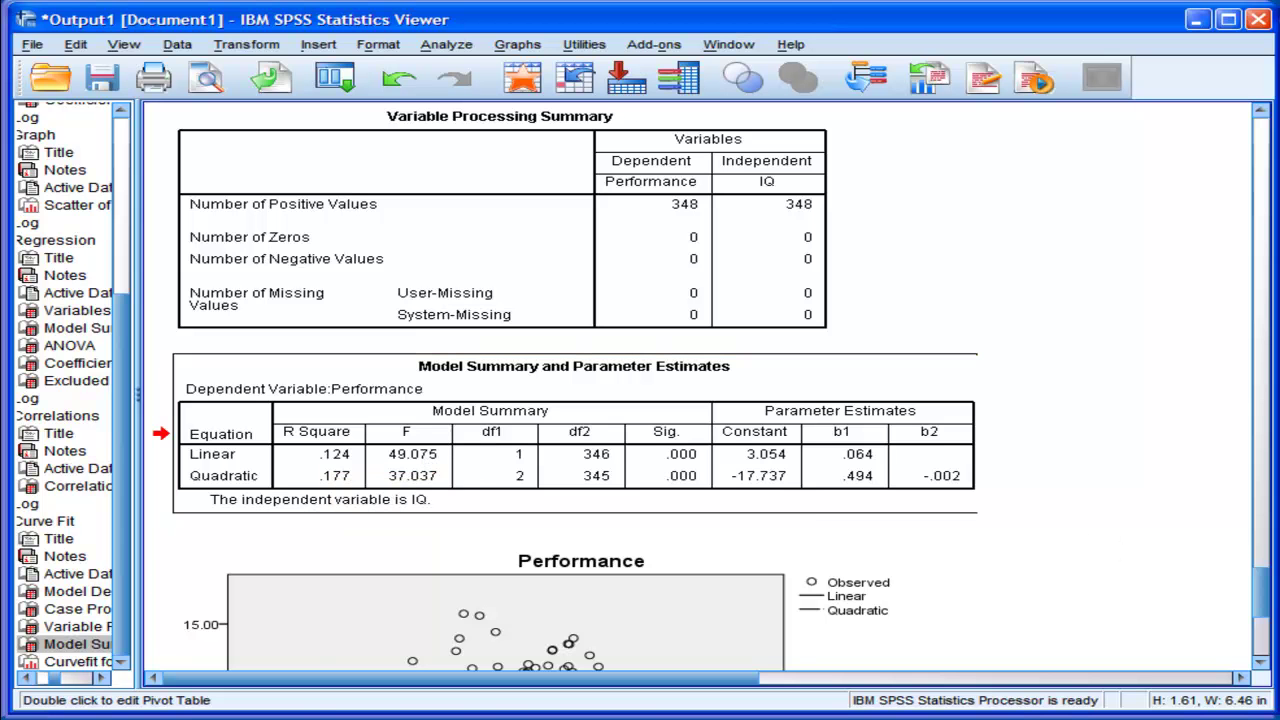
drag(1266, 600, 1230, 428)
scroll(1230, 428, up, 5)
click(654, 339)
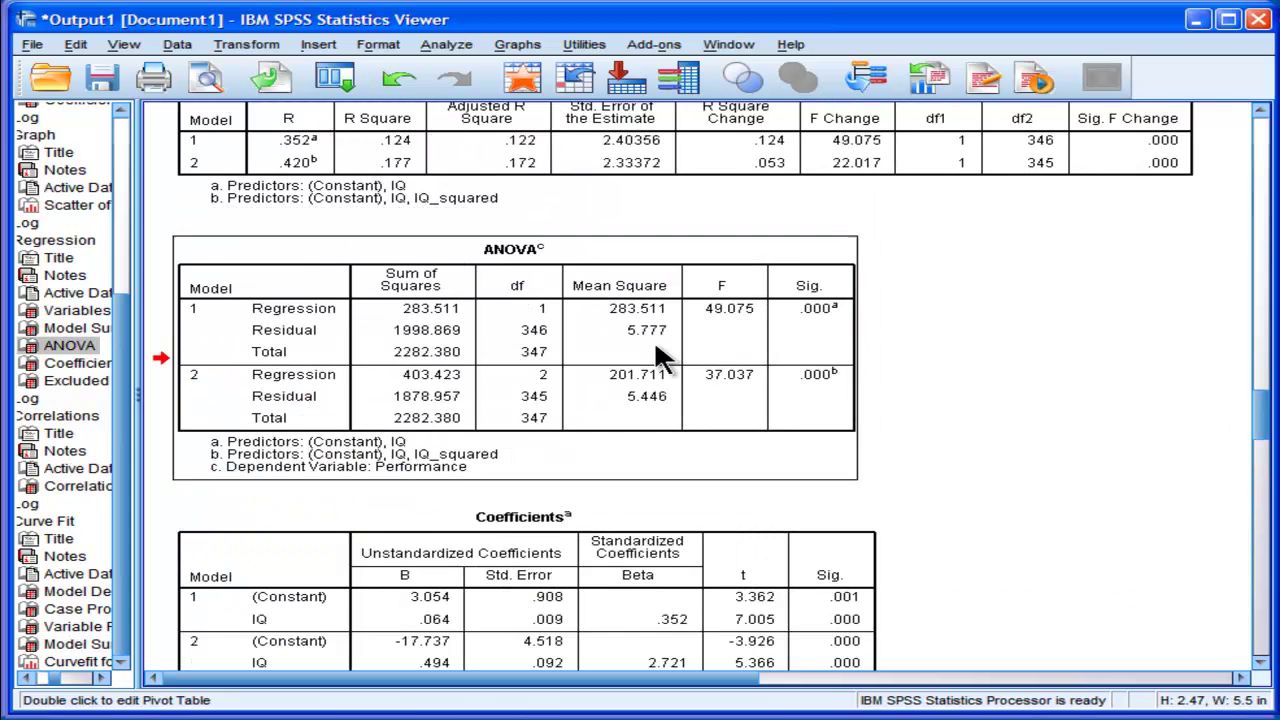
scroll(810, 330, up, 1)
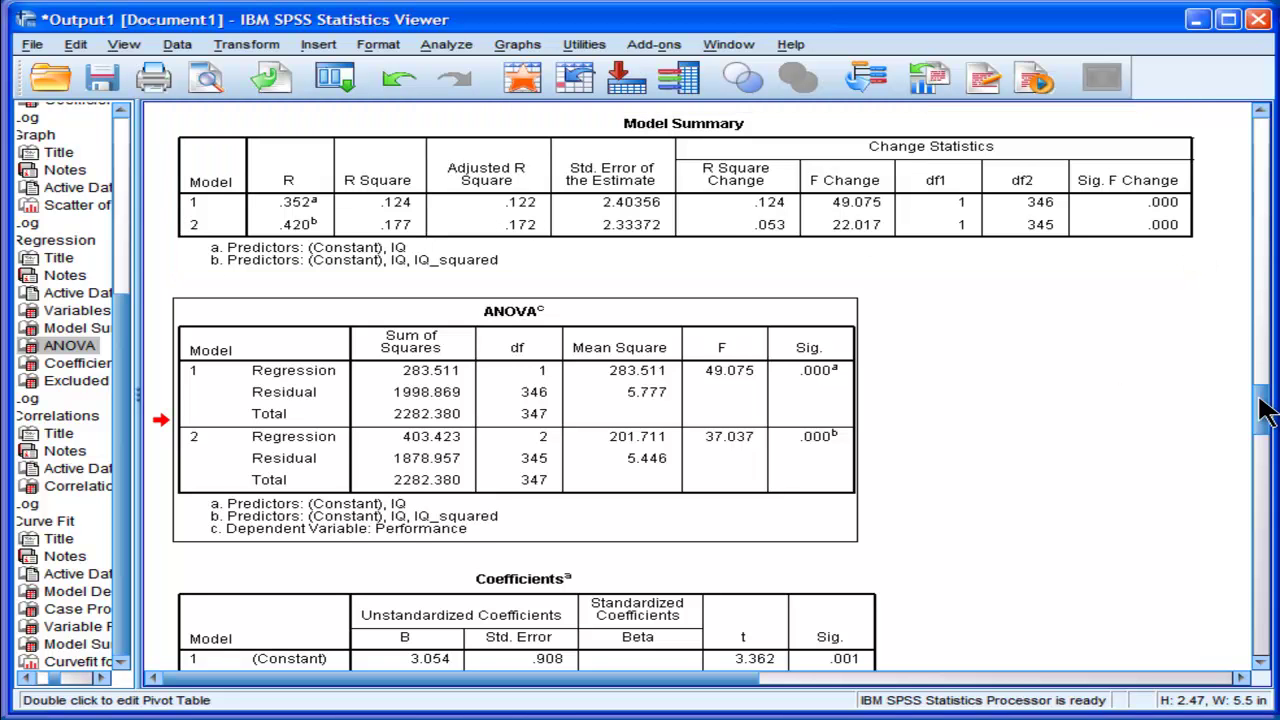
drag(1264, 405, 1271, 590)
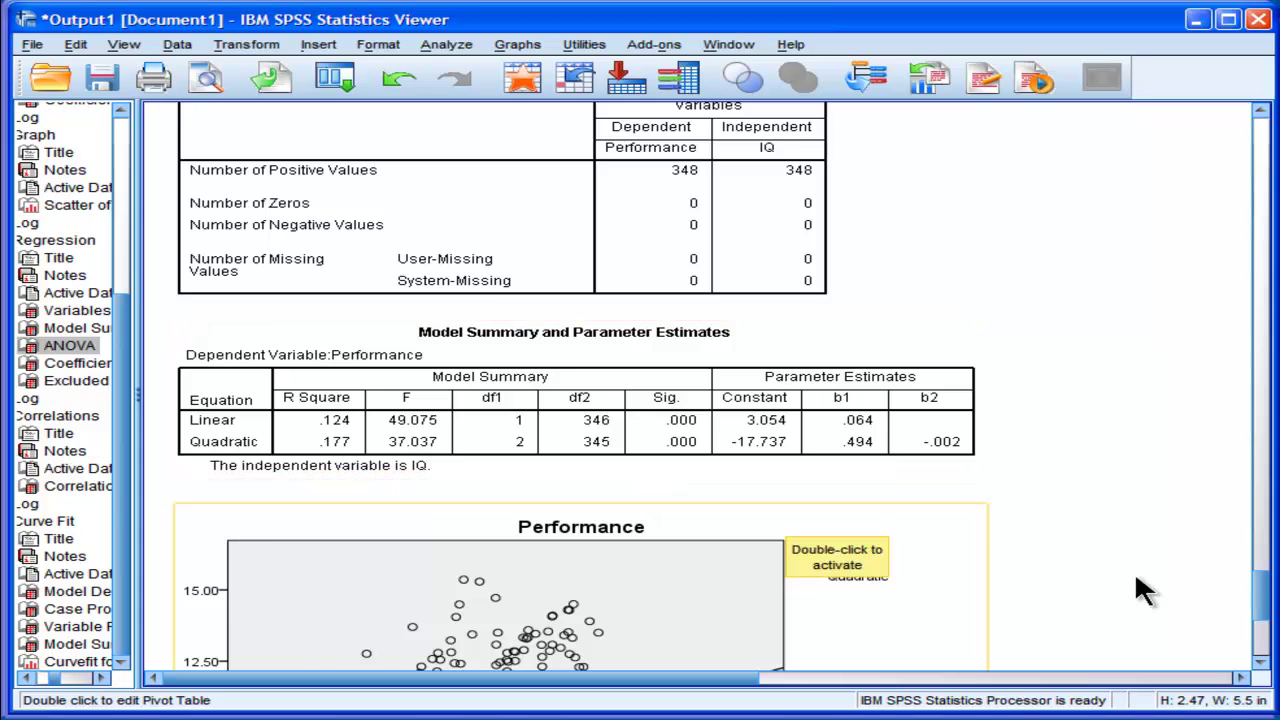
drag(1262, 610, 1056, 408)
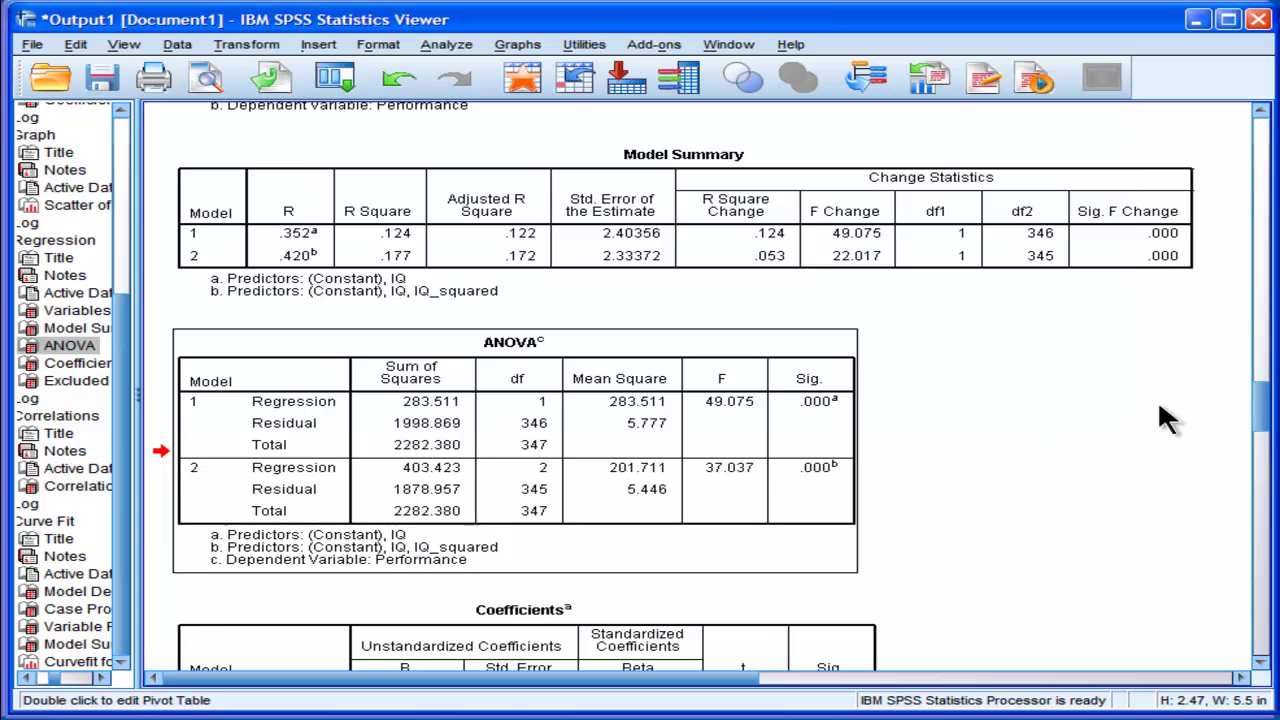
drag(1262, 410, 1266, 594)
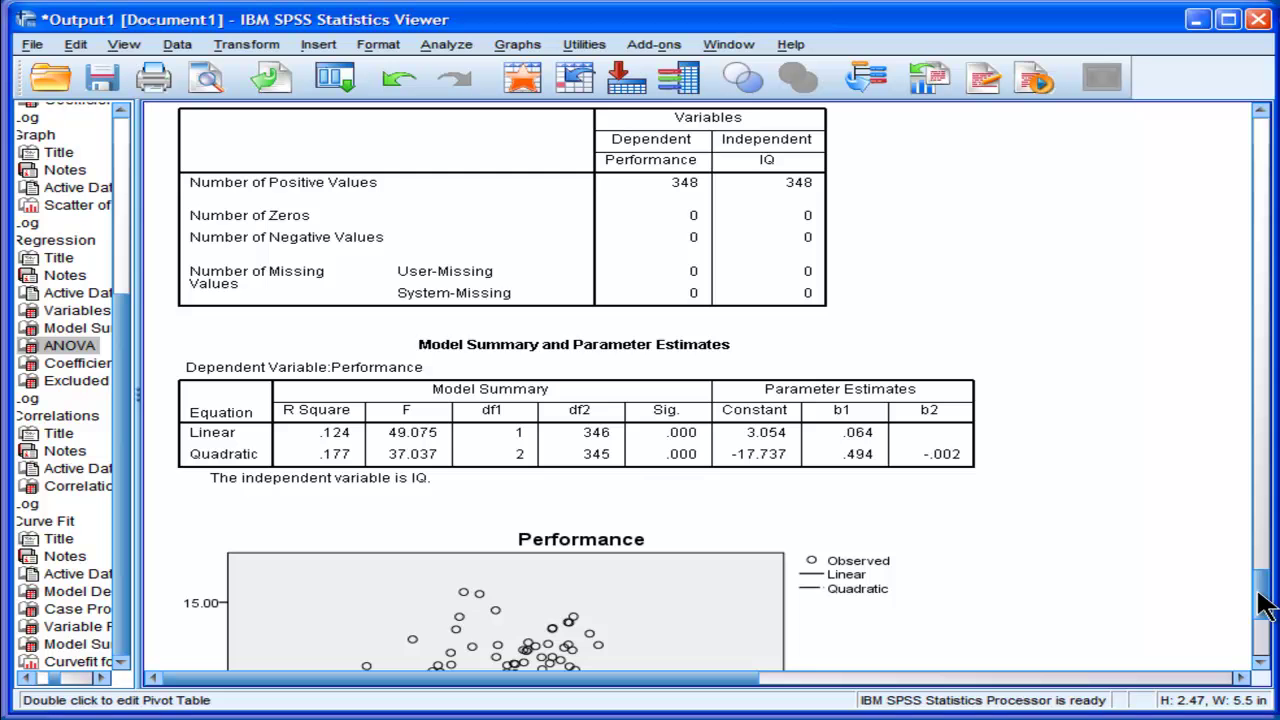
drag(1265, 605, 1272, 411)
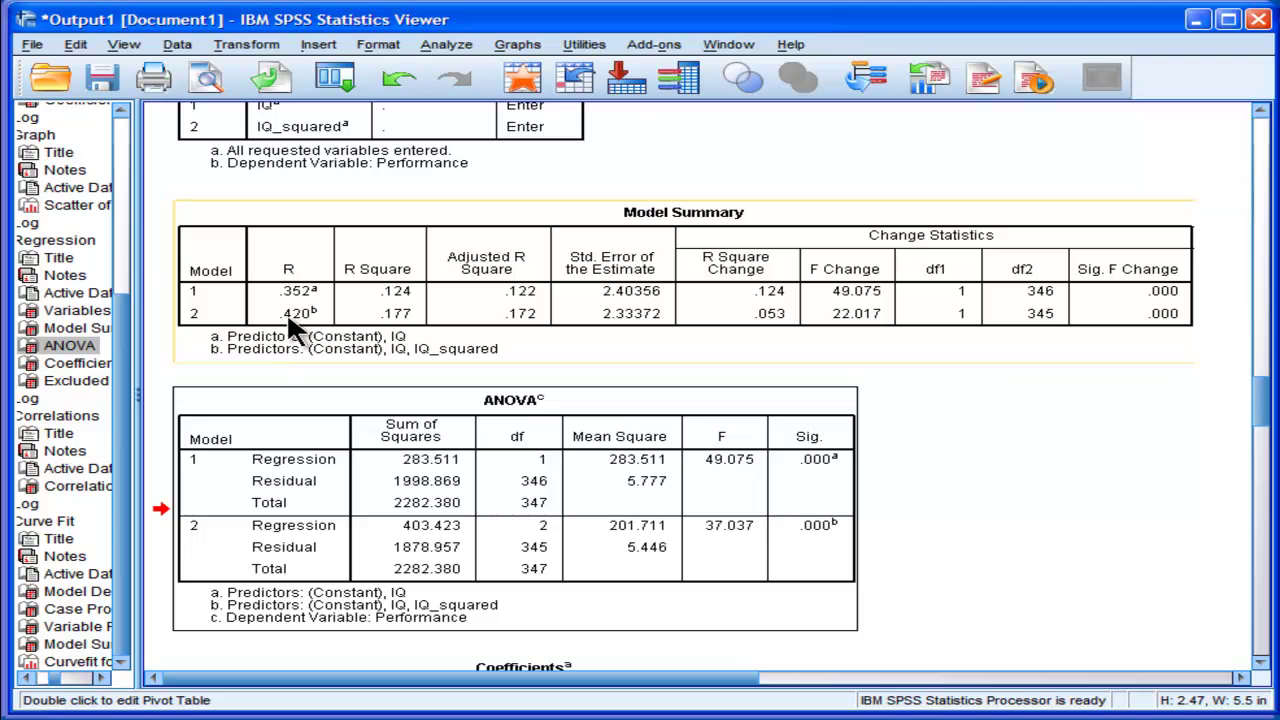